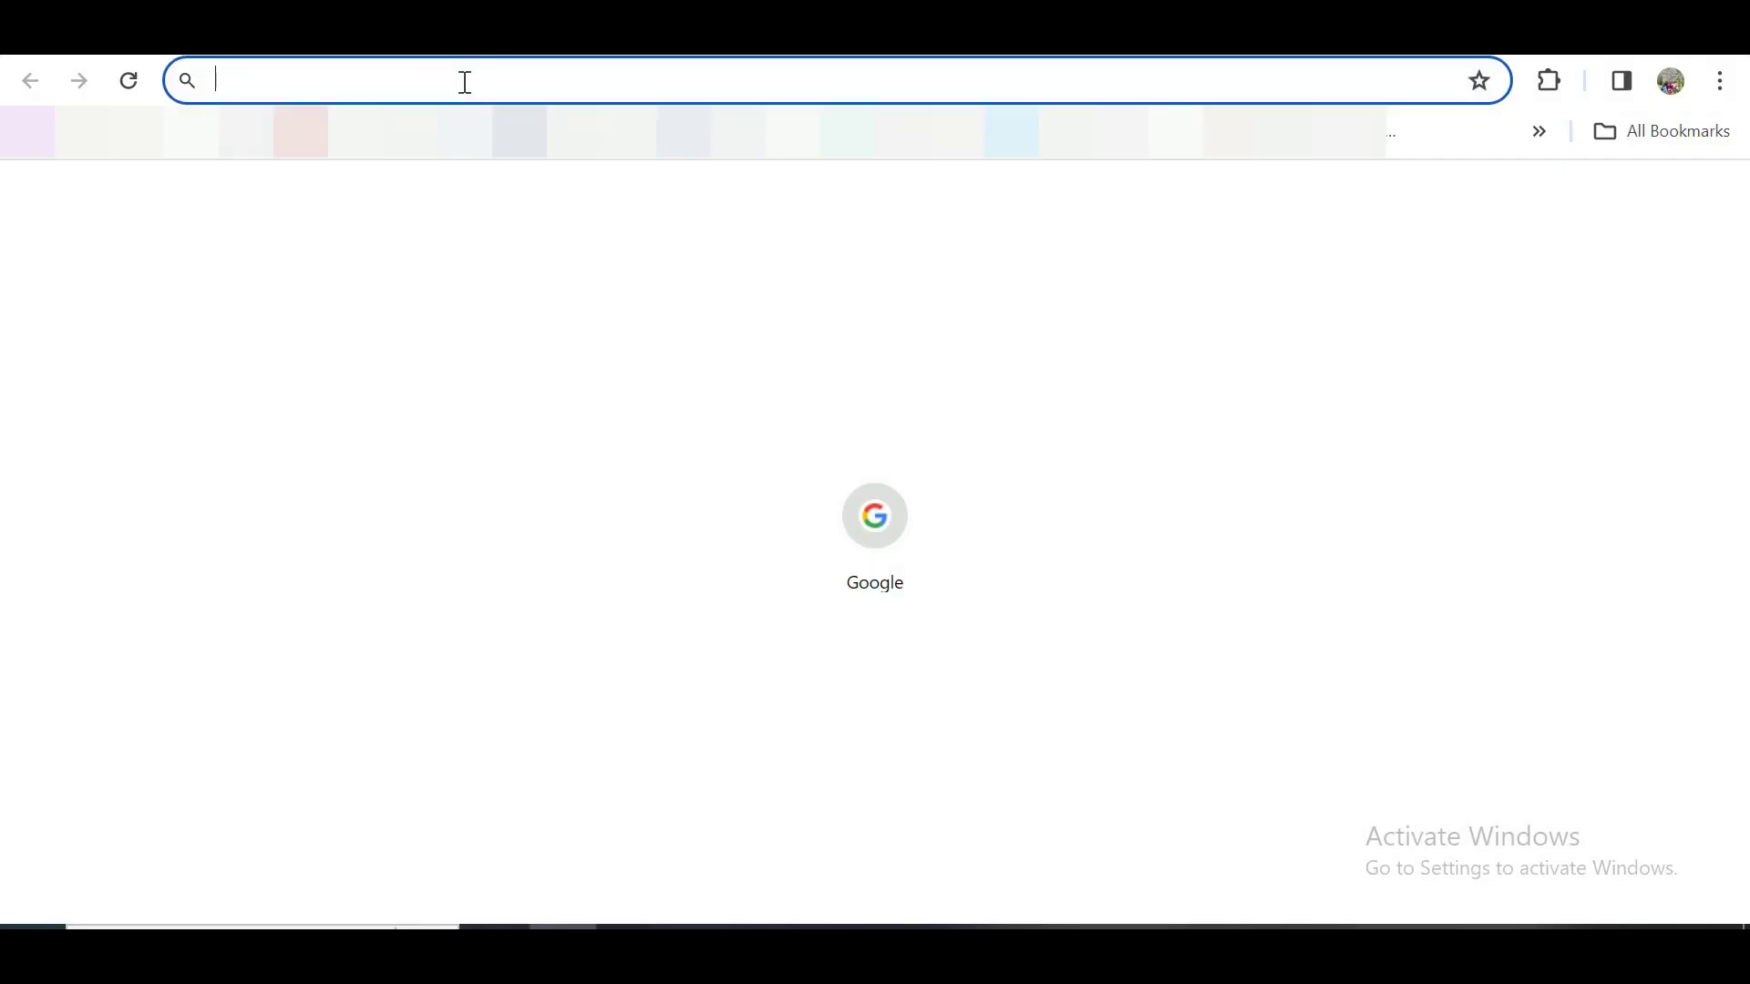
pyautogui.write('tu')
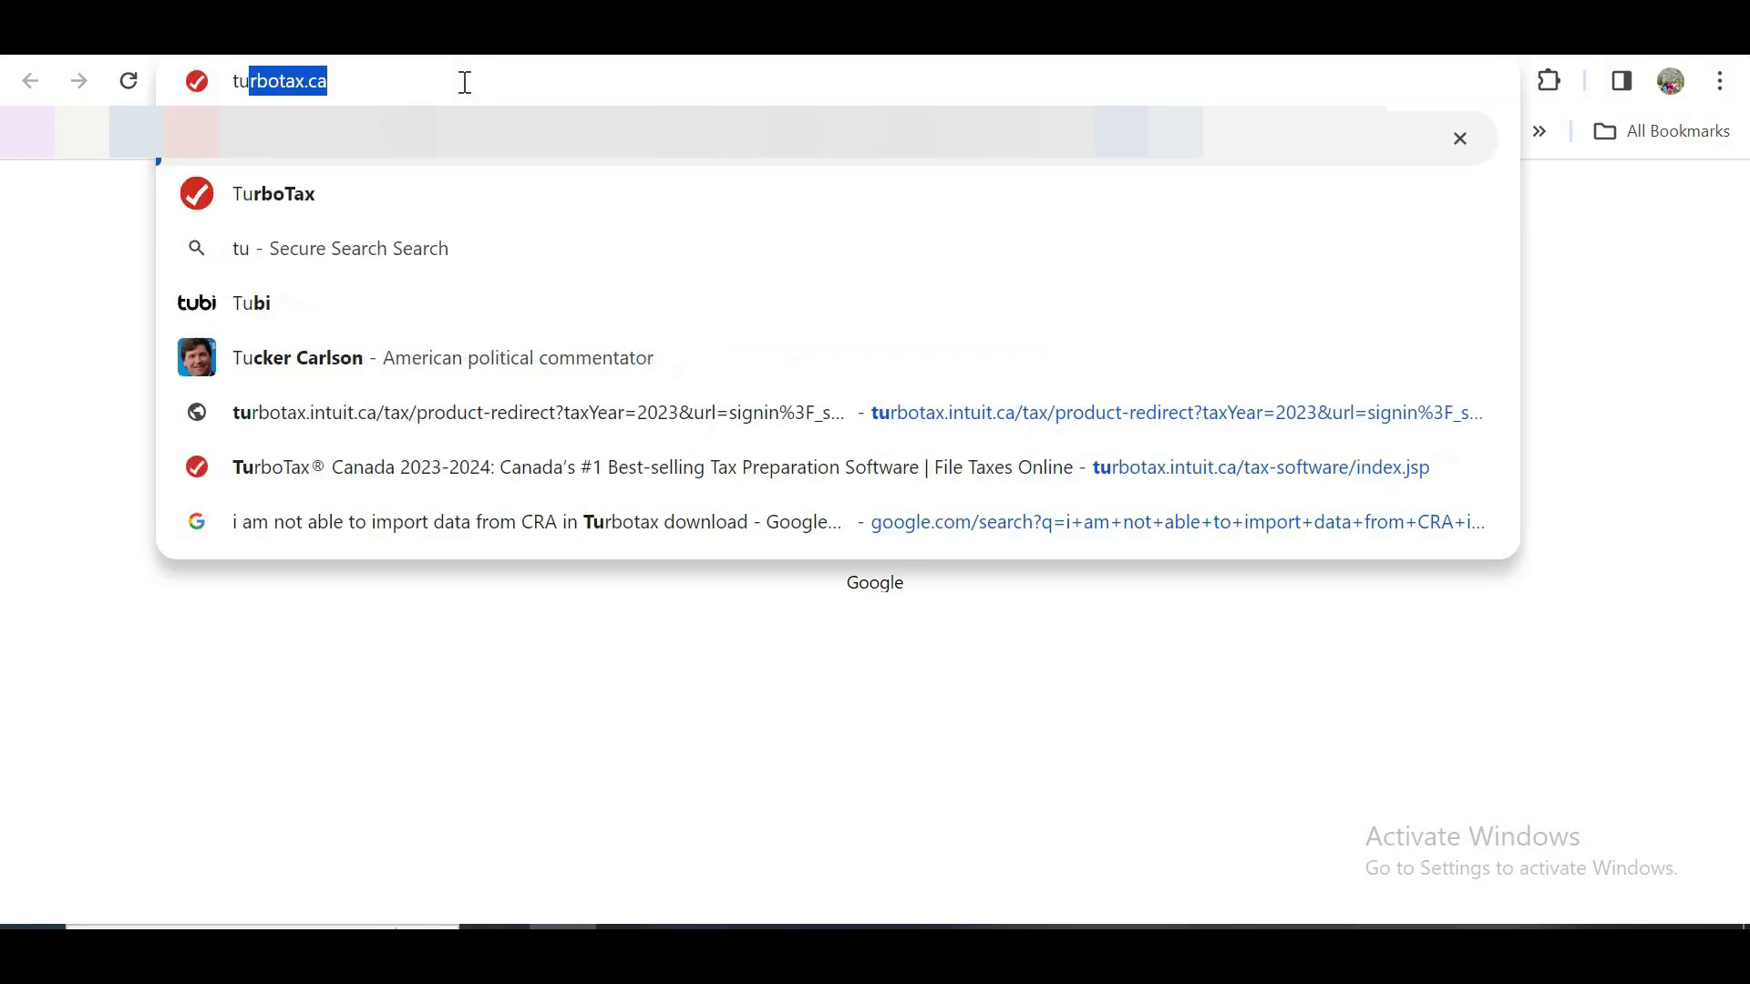
pyautogui.write('rbotax.ca')
# Step: Load turbotax.ca, choose the forgotten user ID or password option, and submit the account email
pyautogui.press('Return')
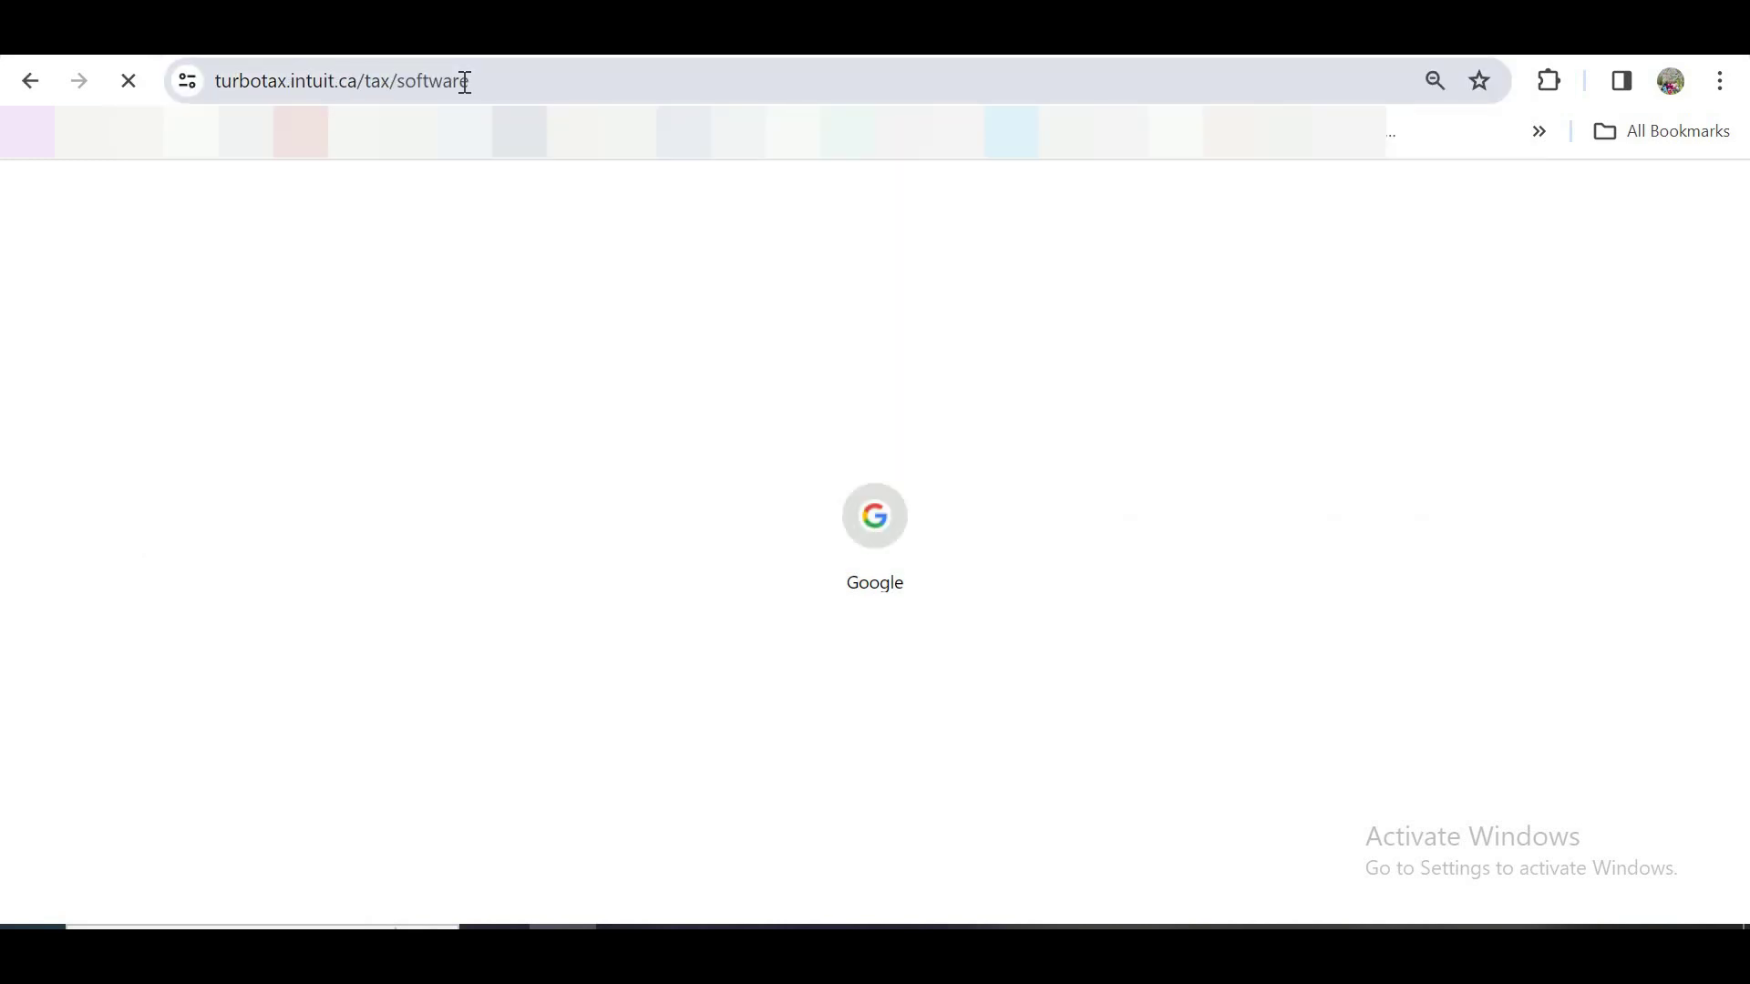
pyautogui.scroll(-2, 1744, 293)
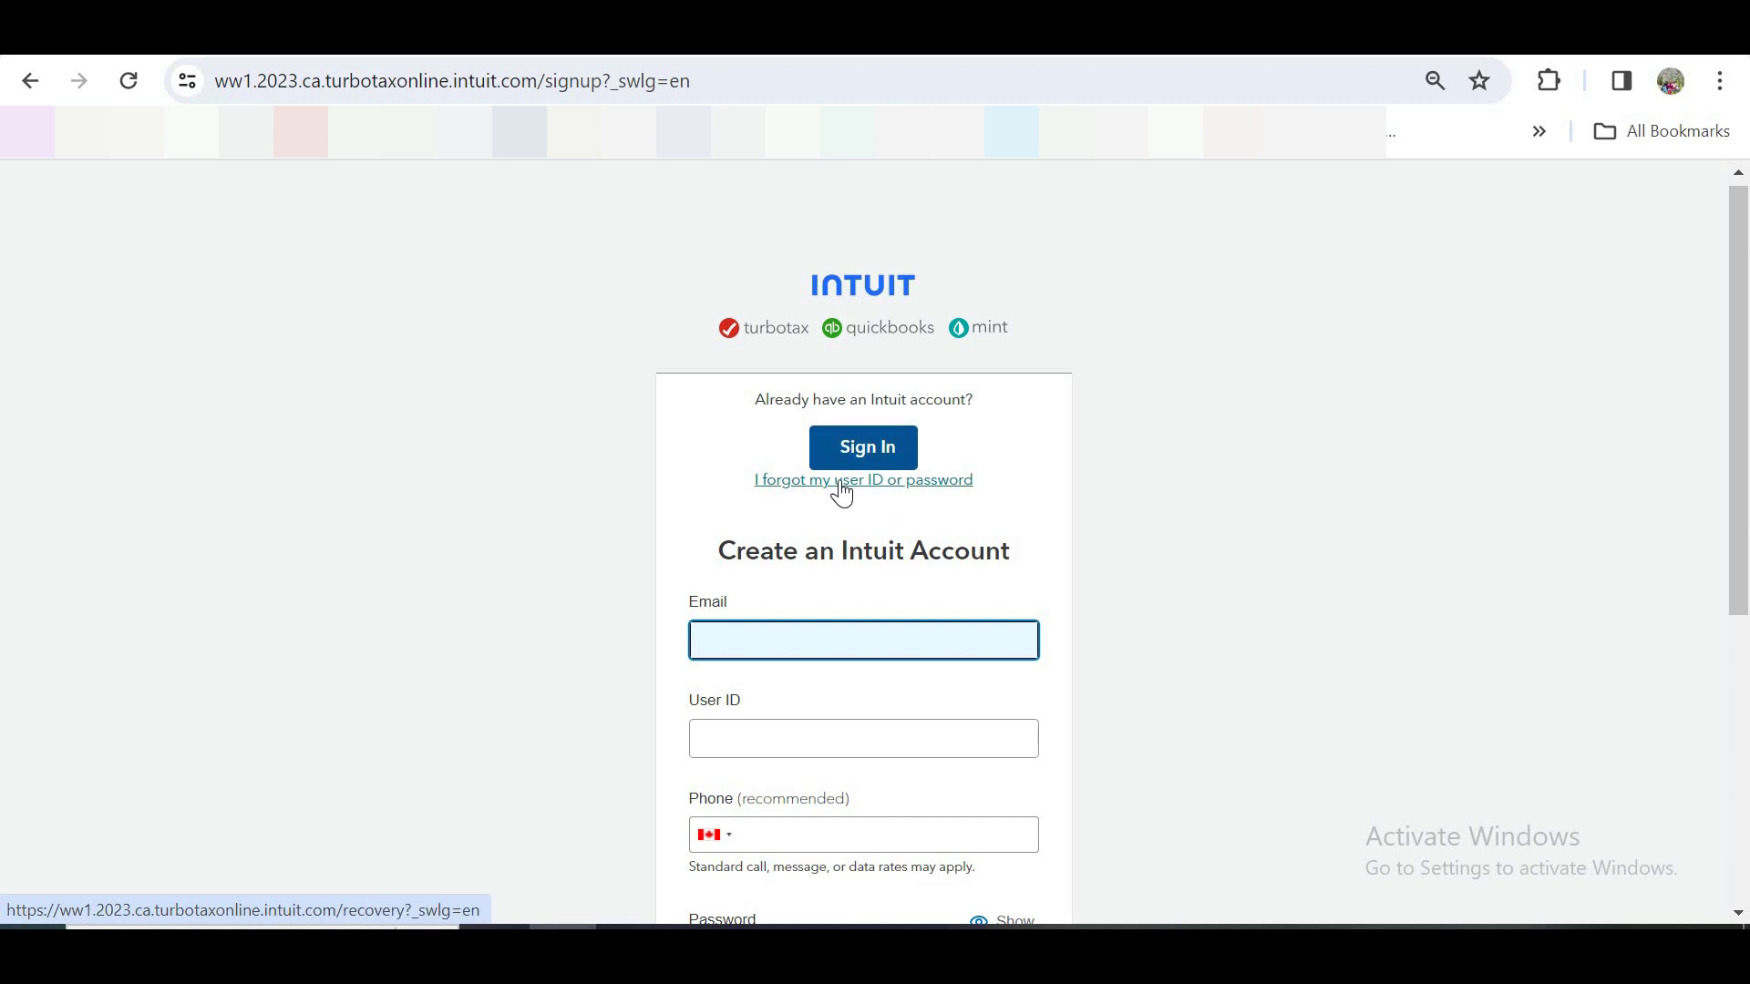
pyautogui.click(841, 484)
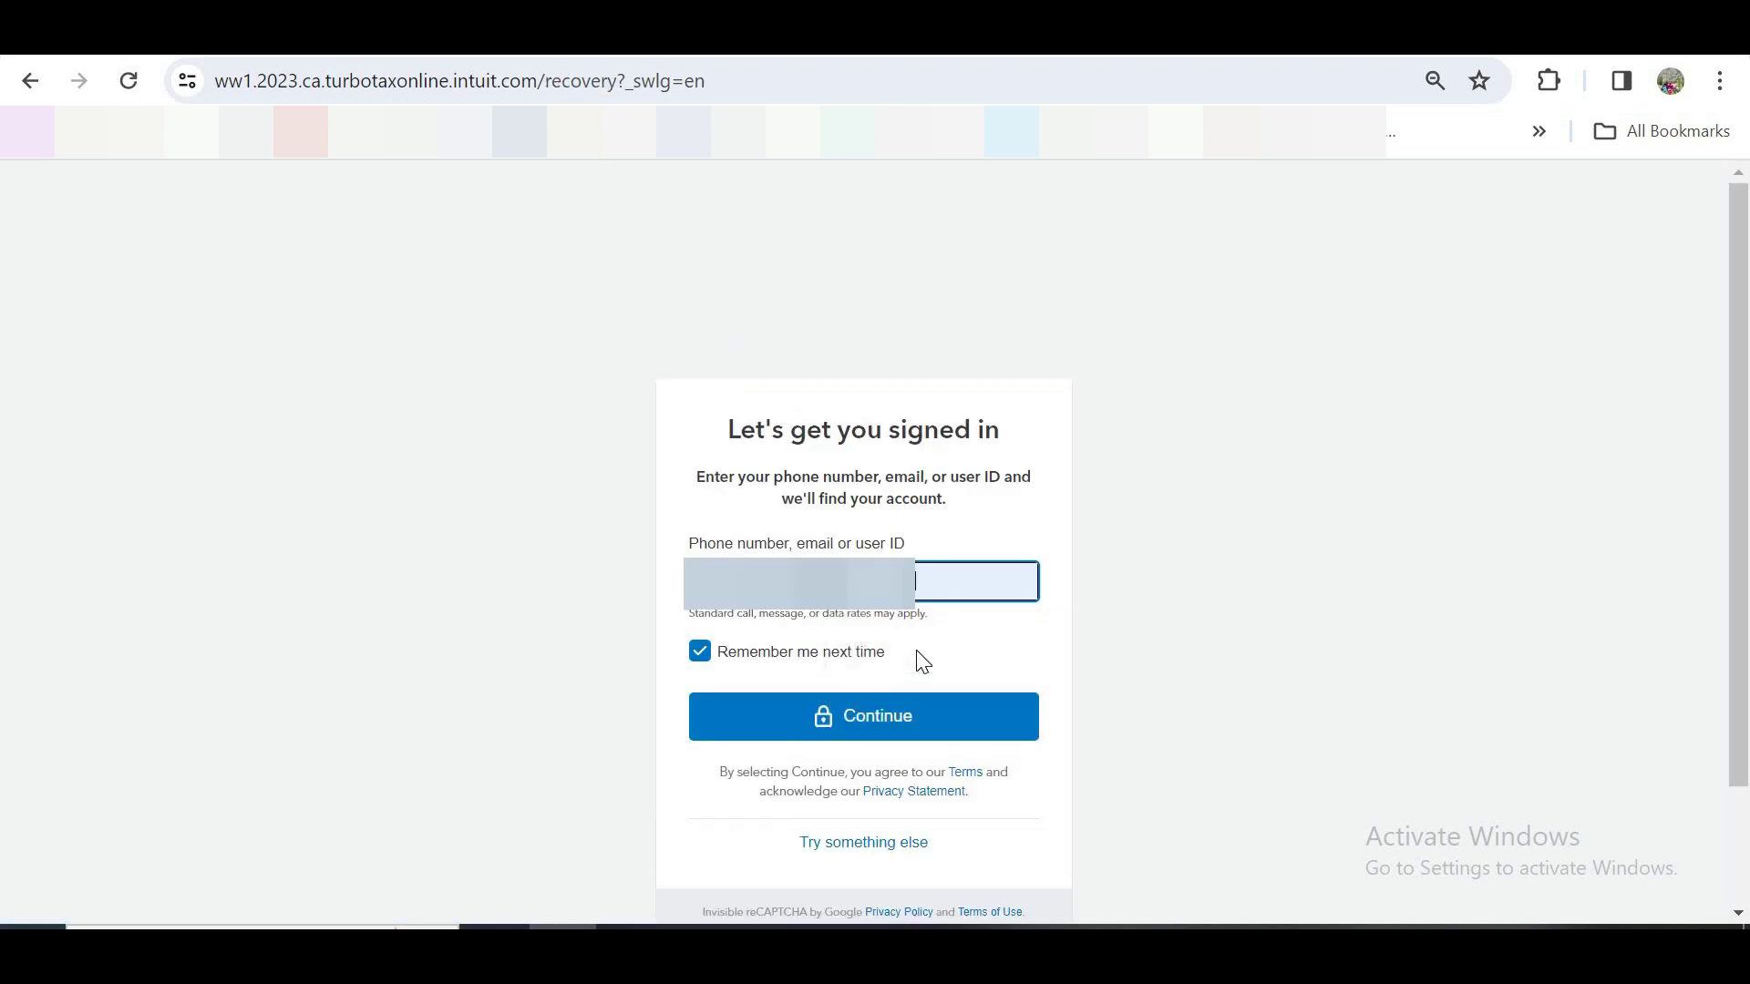
pyautogui.click(877, 720)
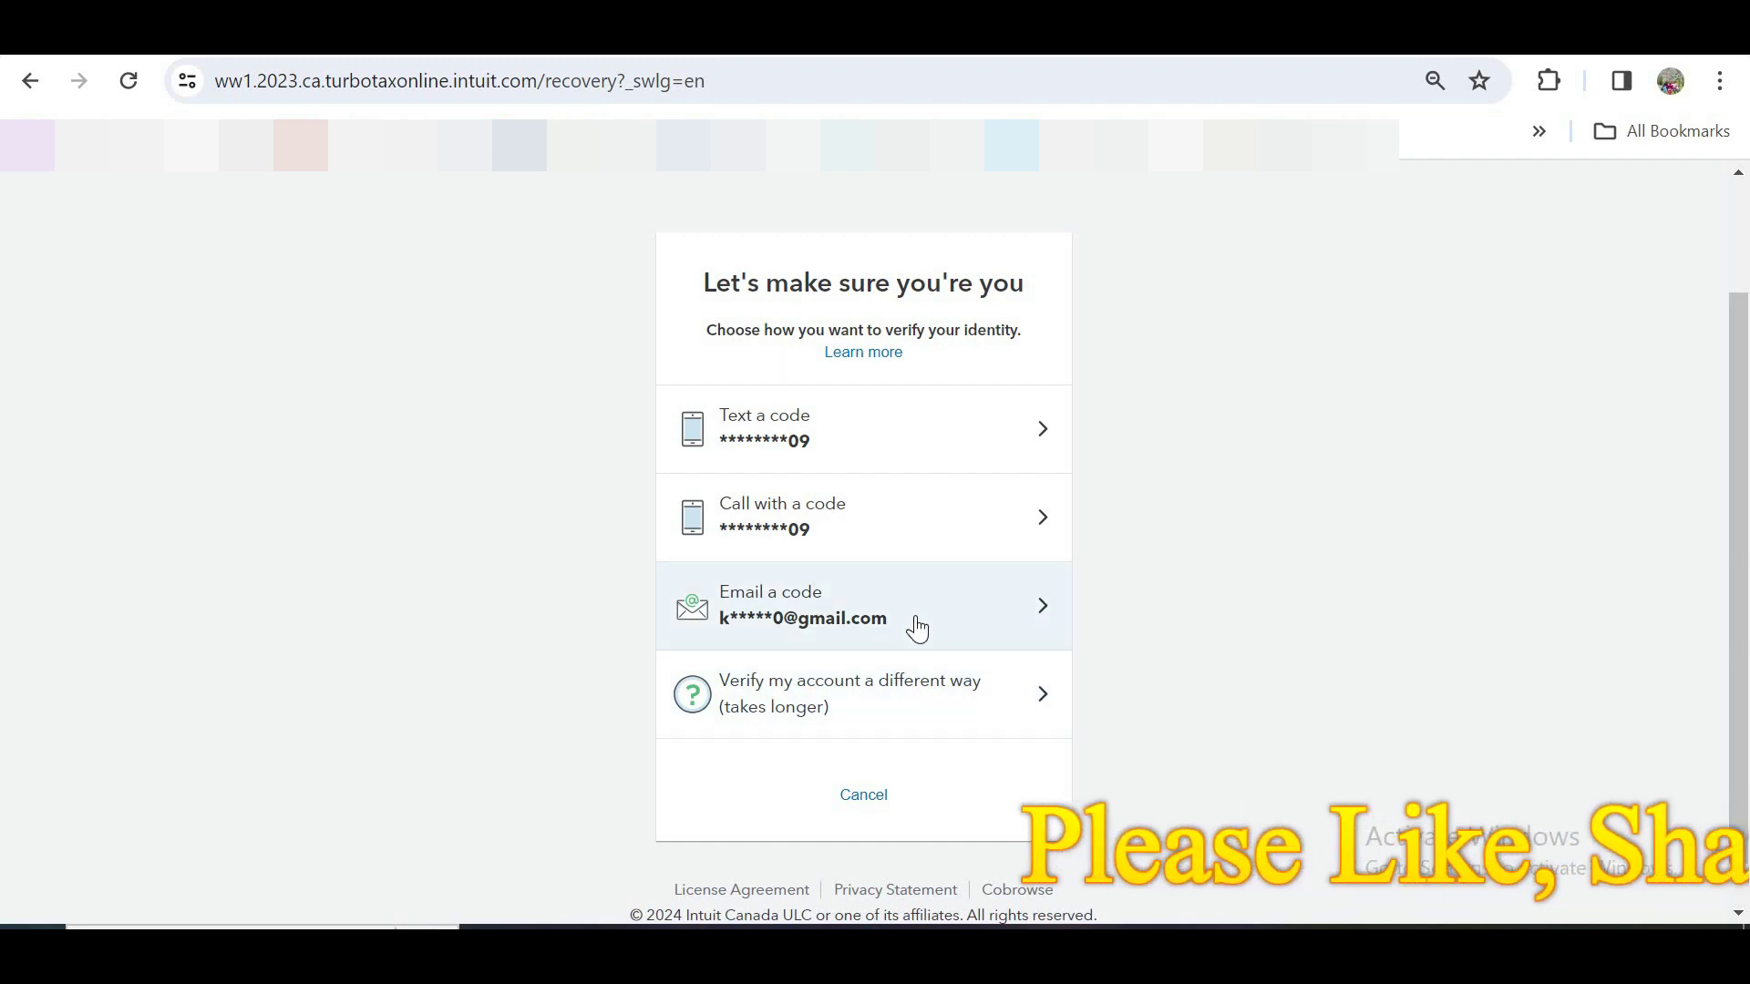
# Step: Choose 'Email a code' as the identity verification method
pyautogui.click(916, 628)
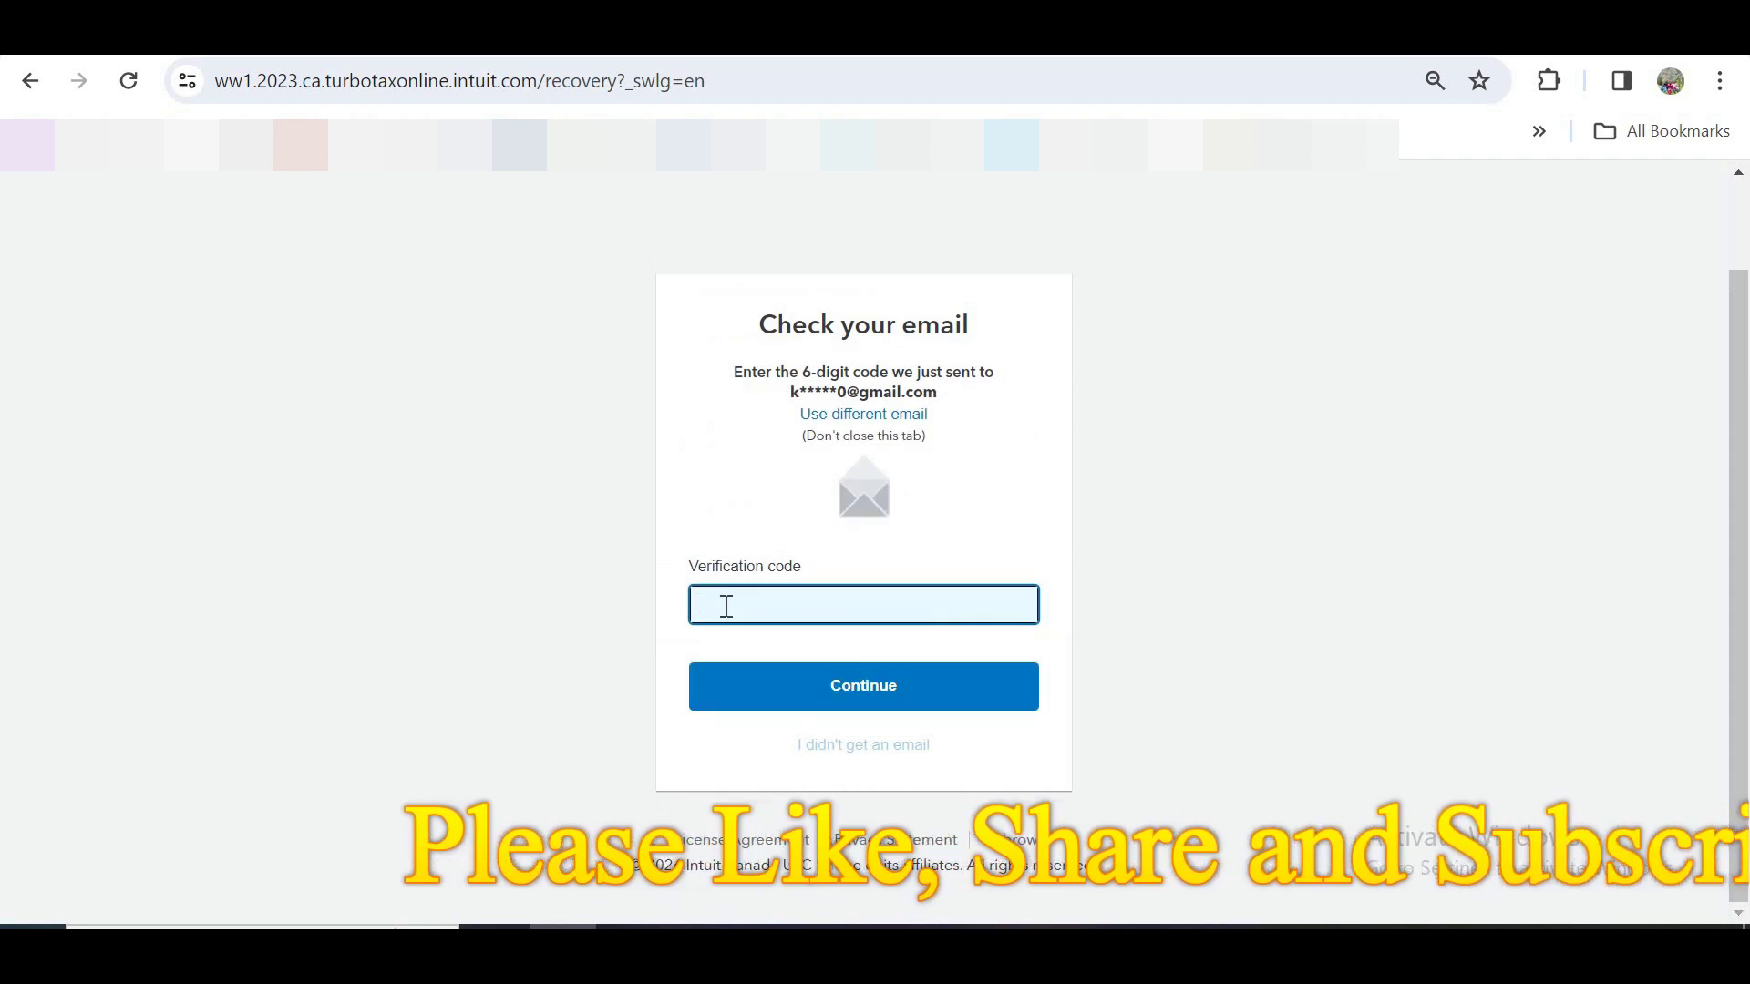
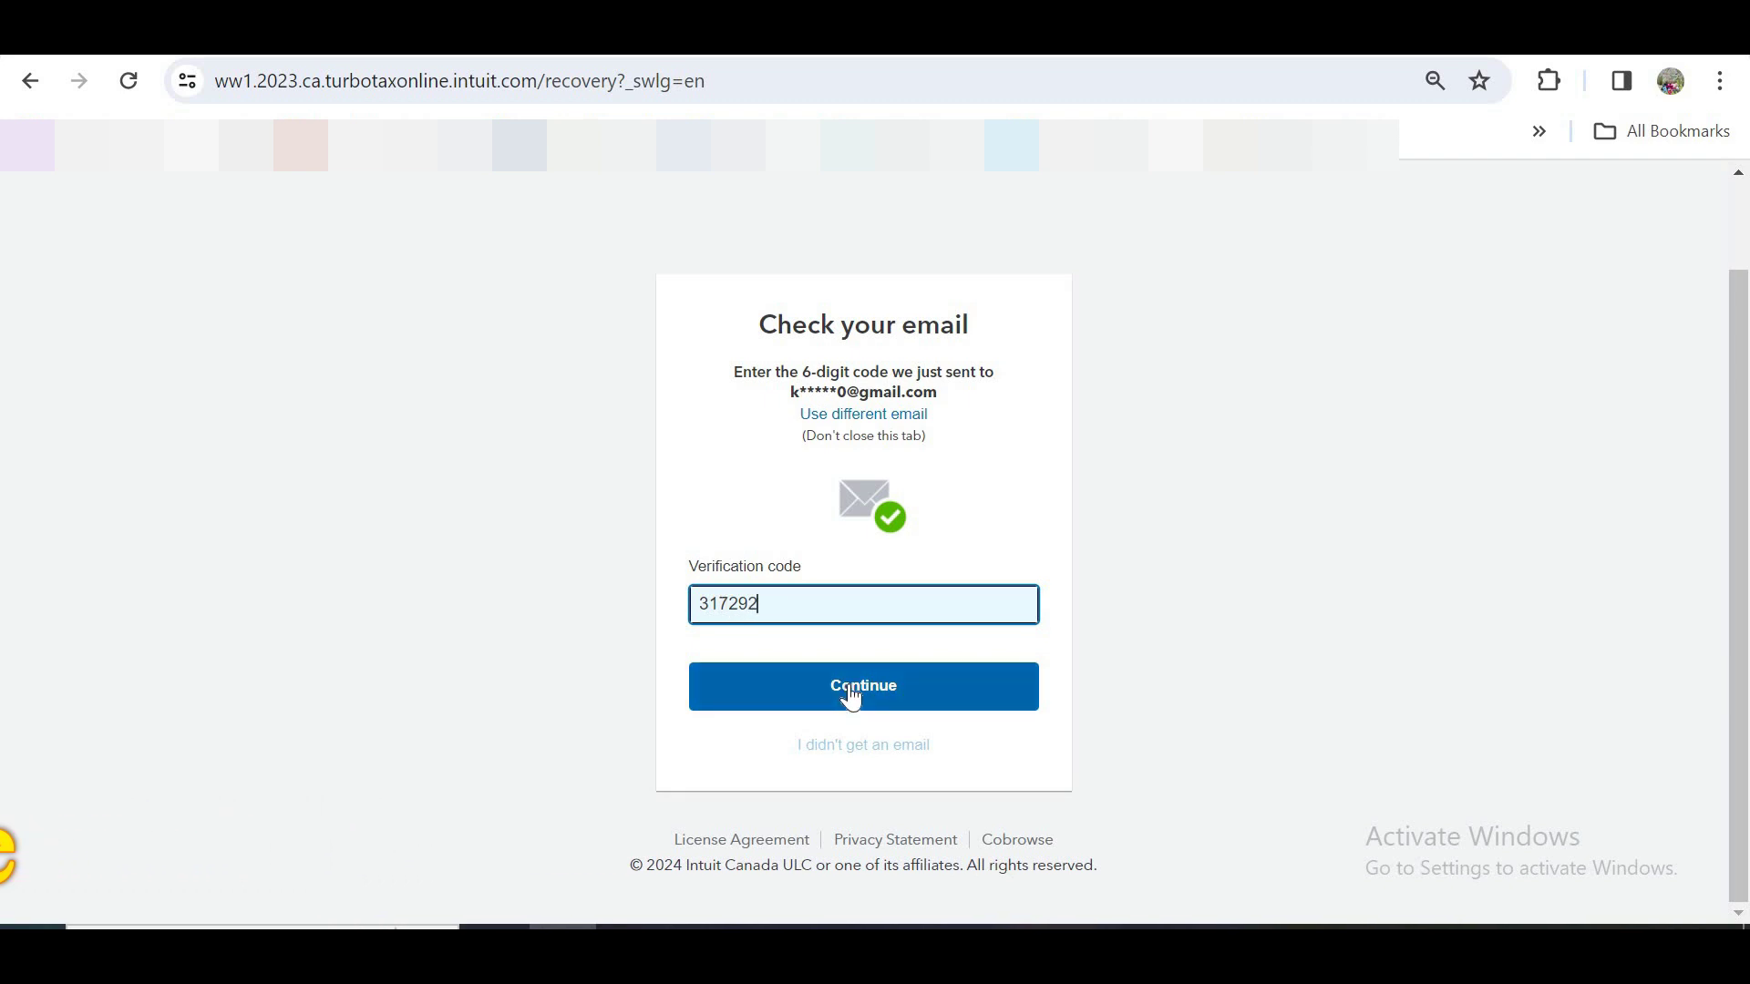
pyautogui.click(848, 686)
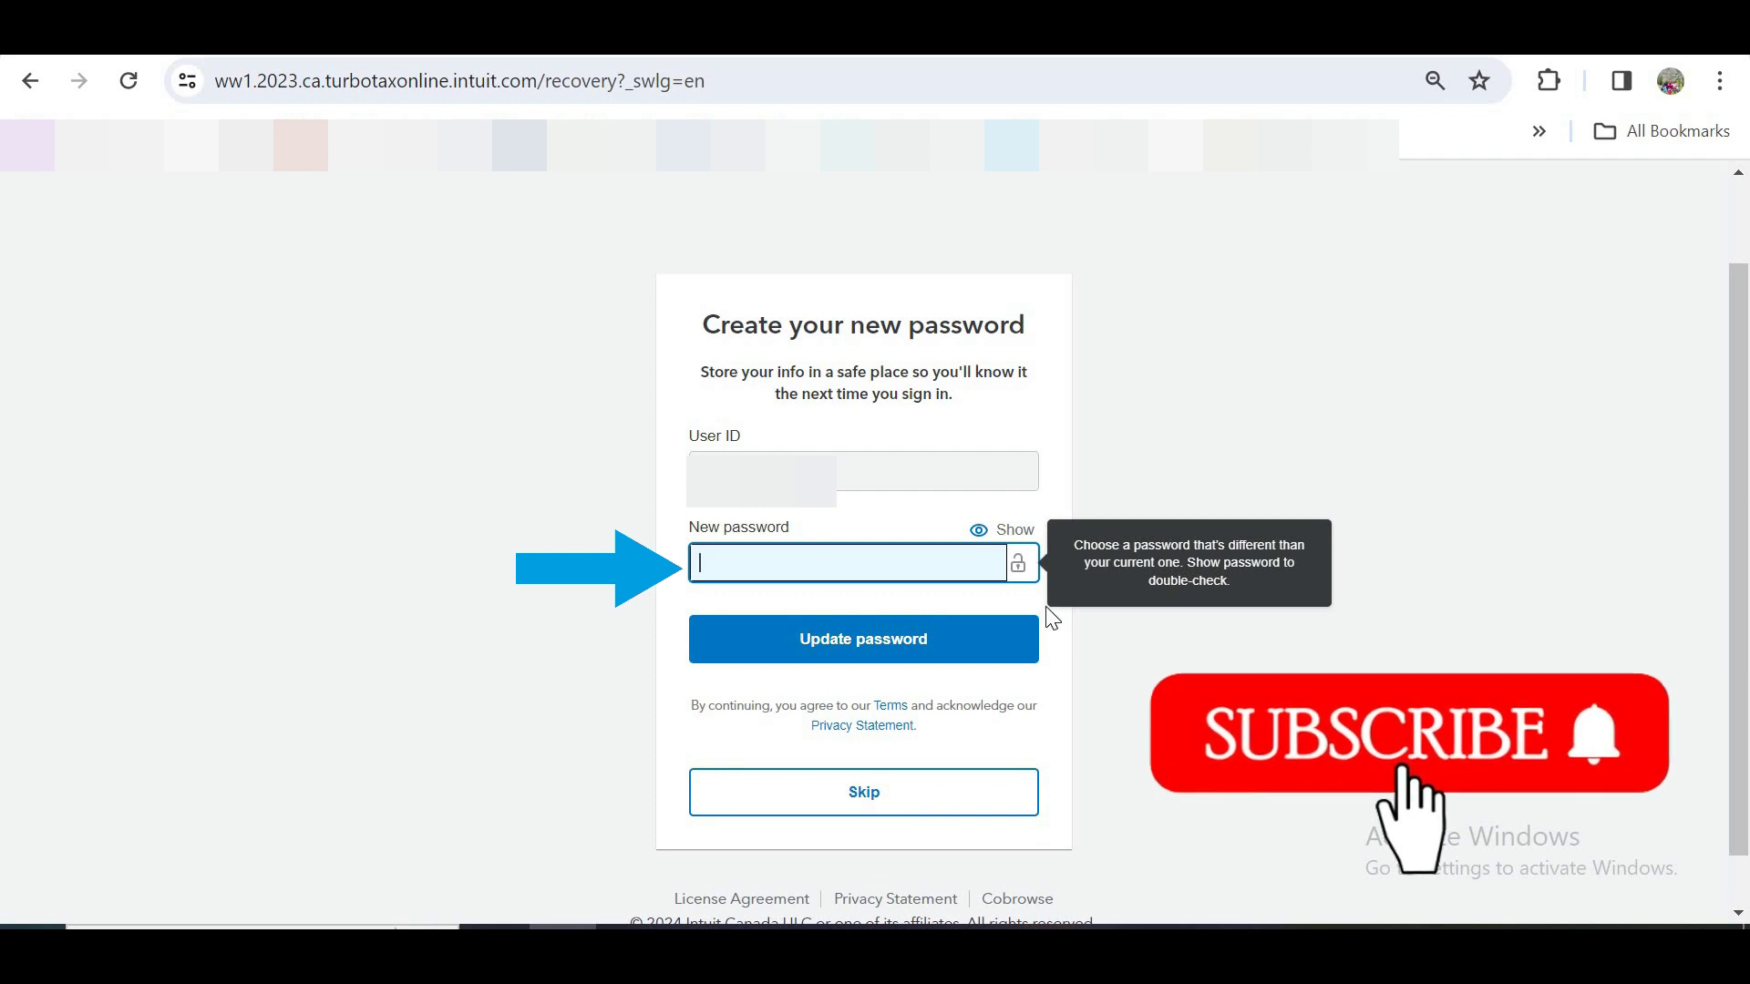
# Step: Enter a new password satisfying all four rules and submit it with Update password
pyautogui.click(1019, 565)
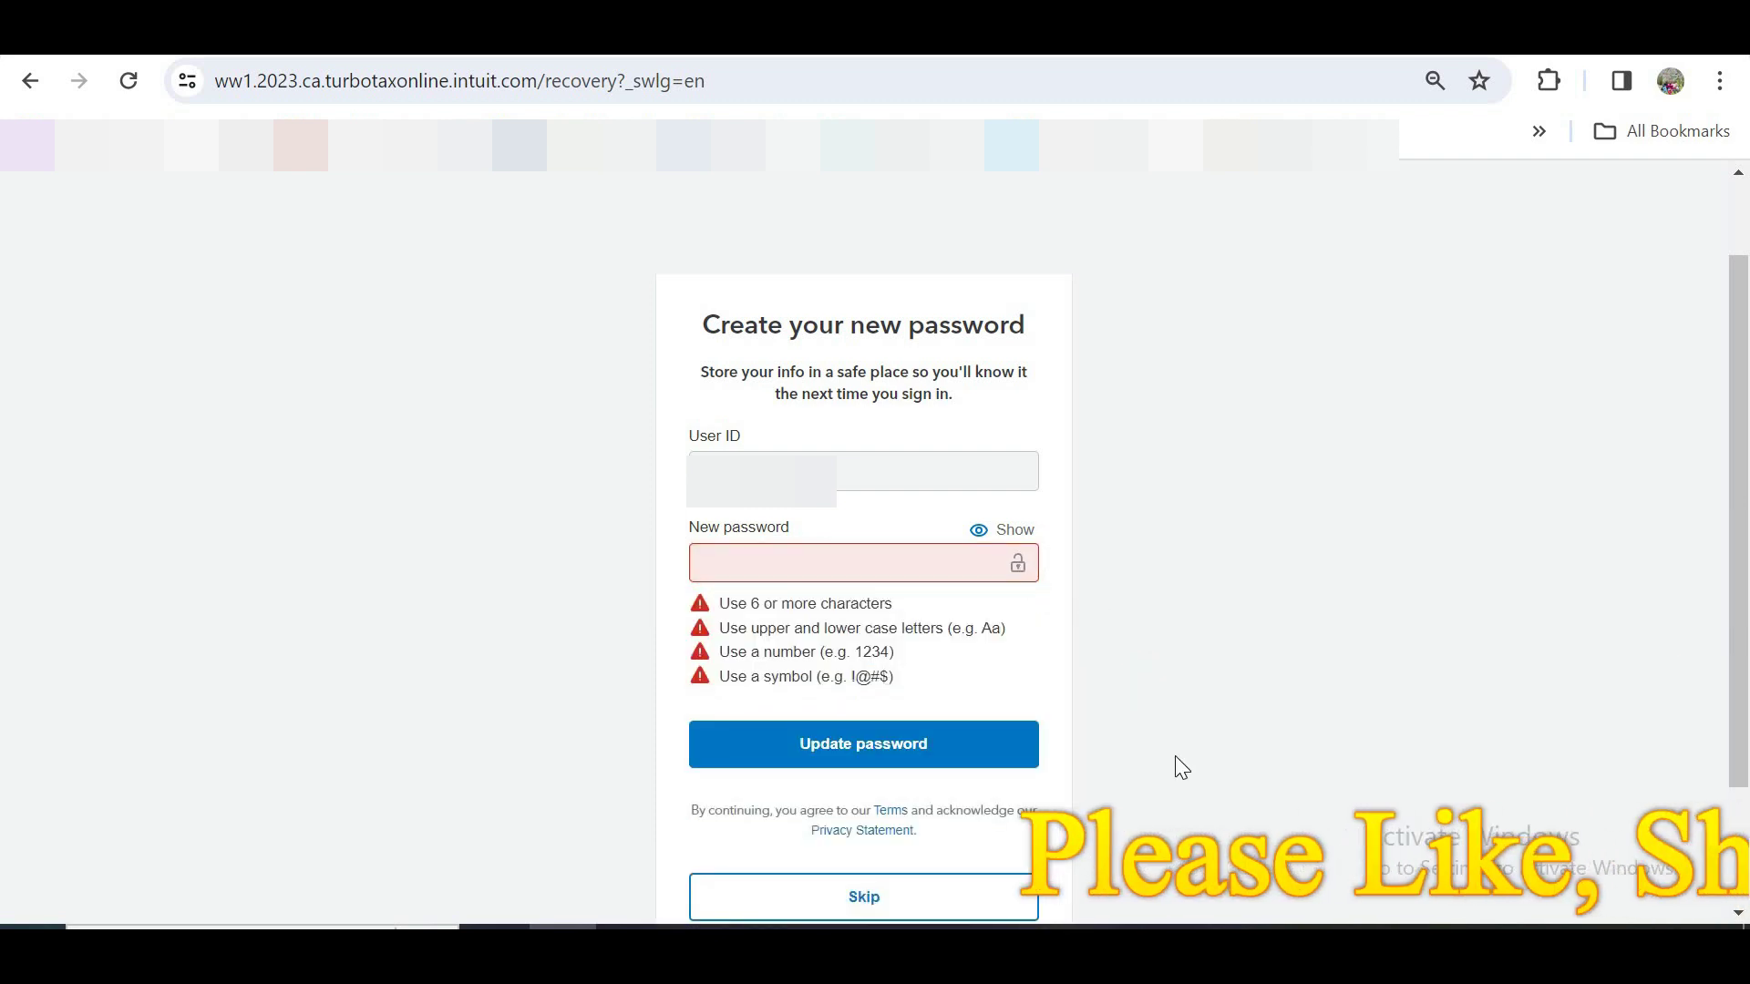
pyautogui.click(760, 563)
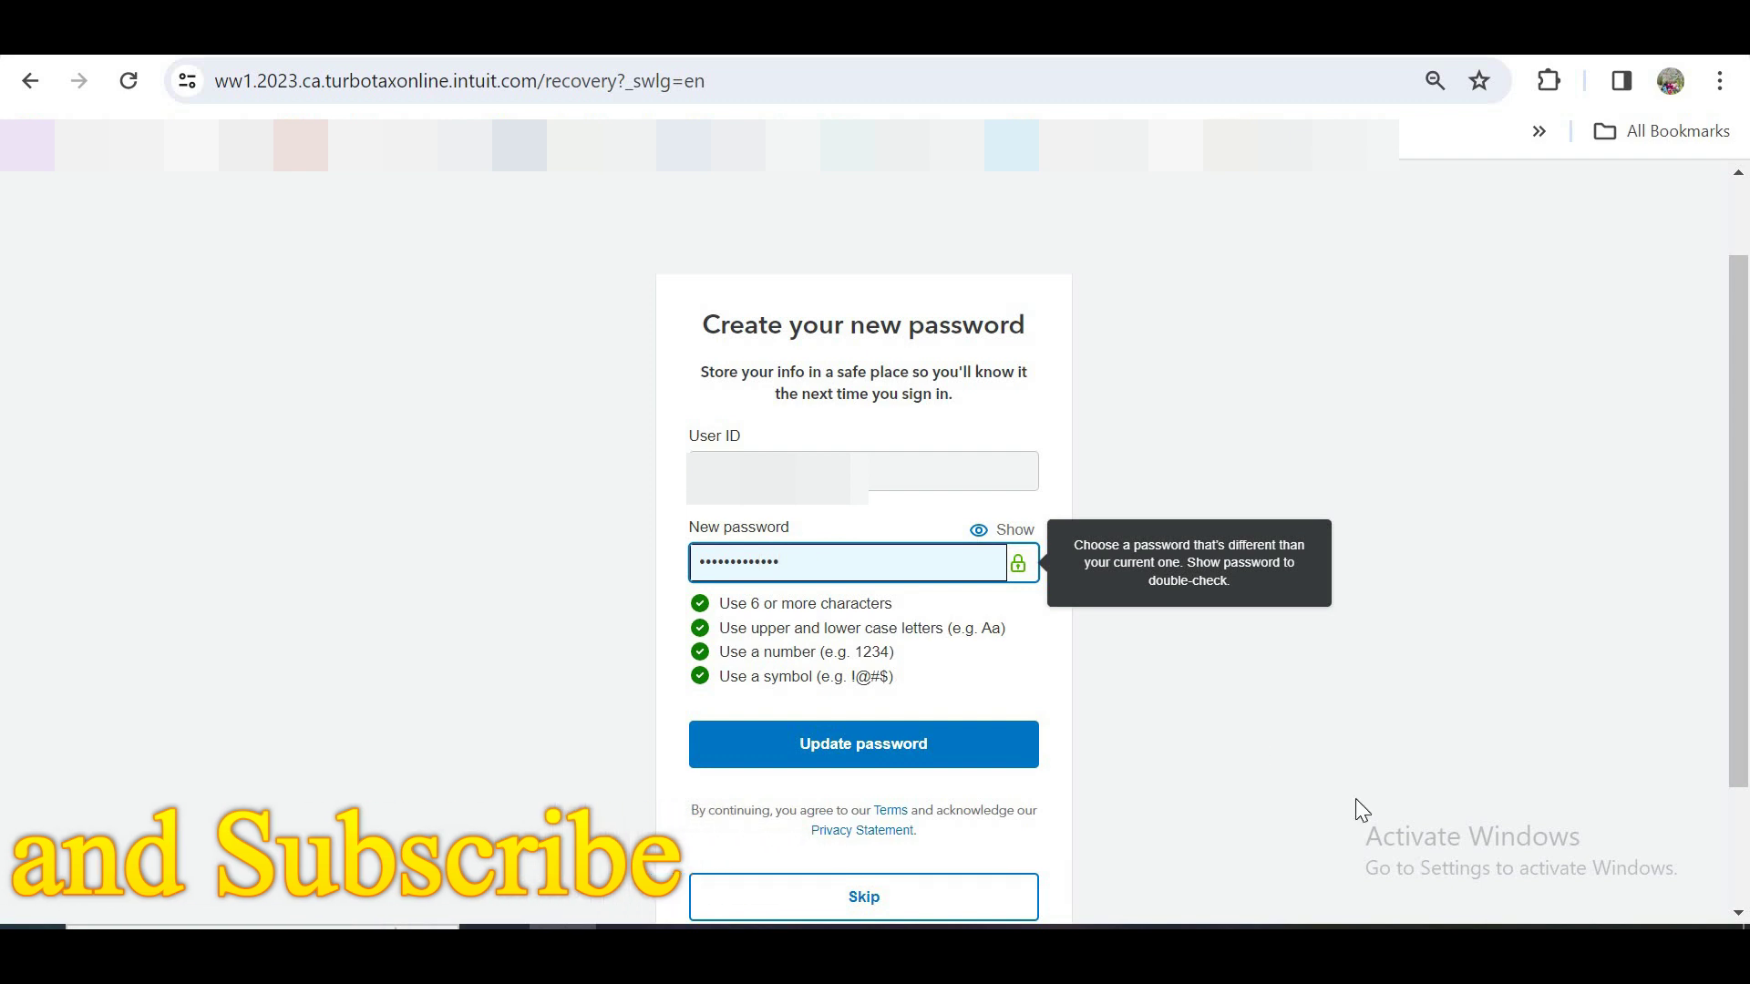
pyautogui.click(870, 747)
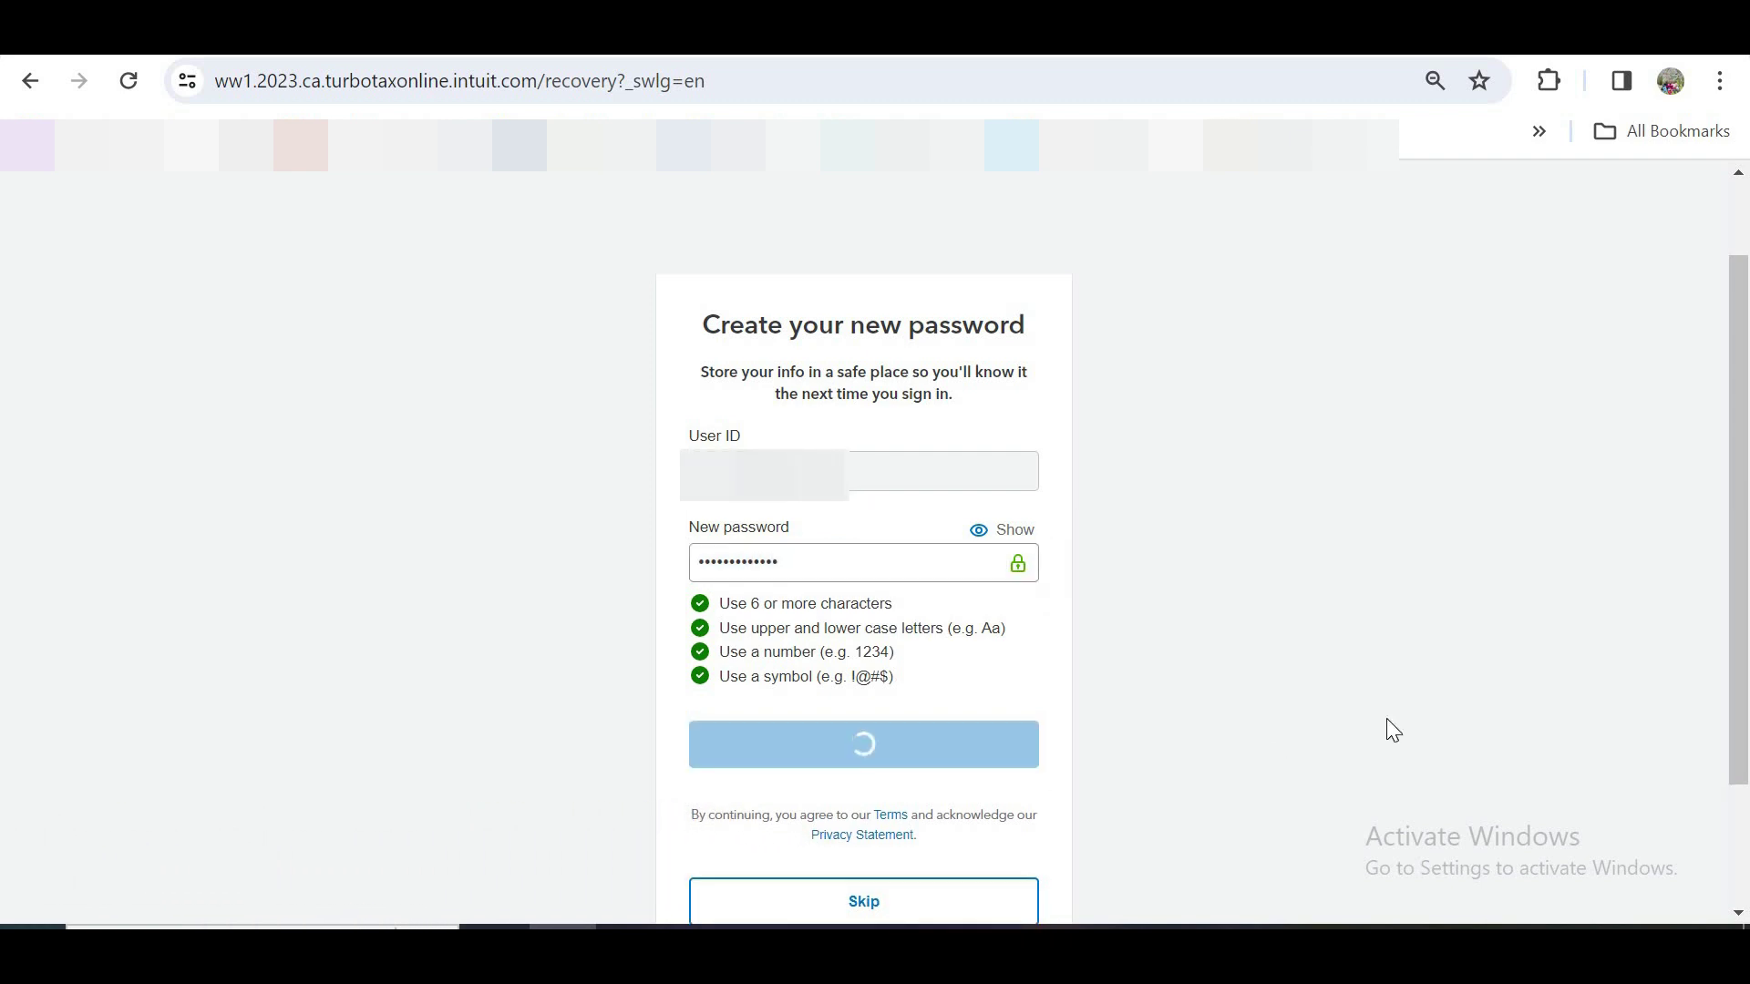